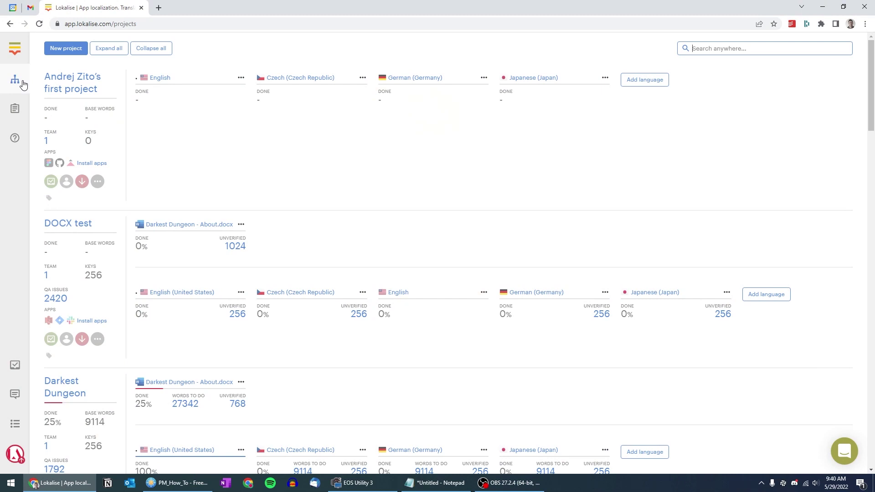
Start a new project and name it Countries
key("Tab")
key("ctrl+shift+p")
type("Countri")
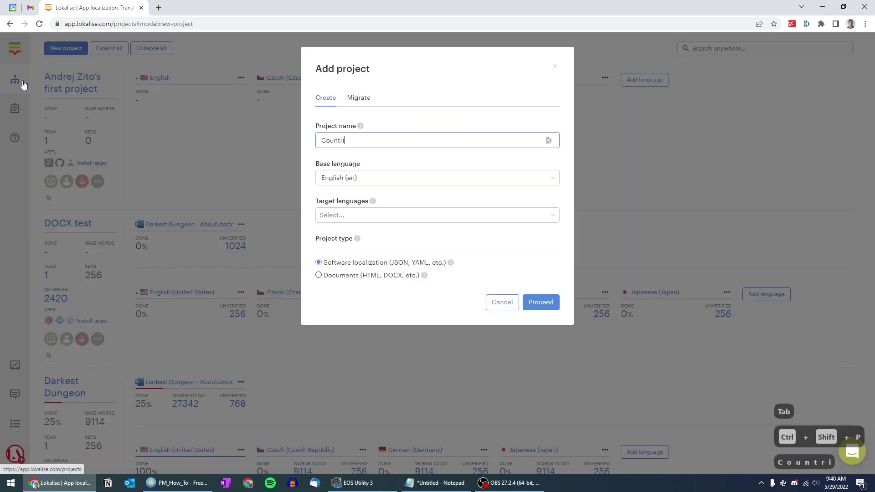
type("es")
Set the new project's base language to English (United States) (en_US)
key("Tab")
type("st")
key("Down")
key("Down")
key("Down")
key("Return")
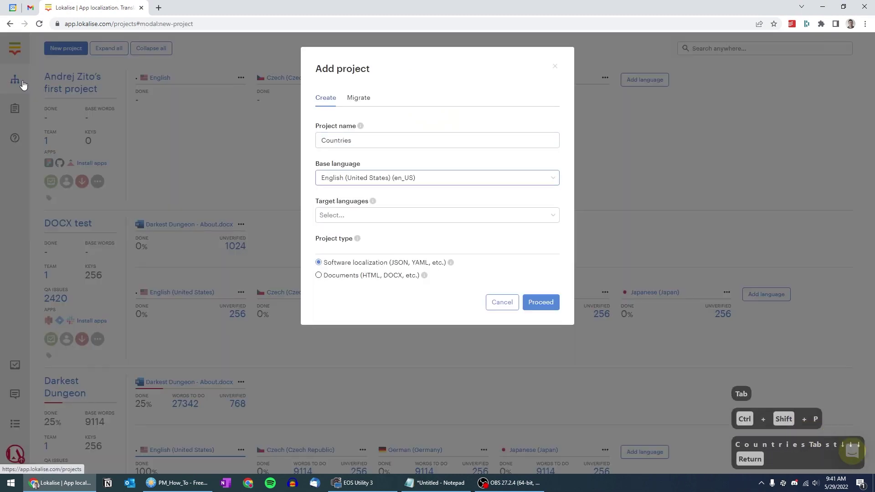
Add German (Germany), Japanese (Japan) and Czech (Czech Republic) as target languages and create the project
key("Tab")
key("Tab")
type("ny")
key("Down")
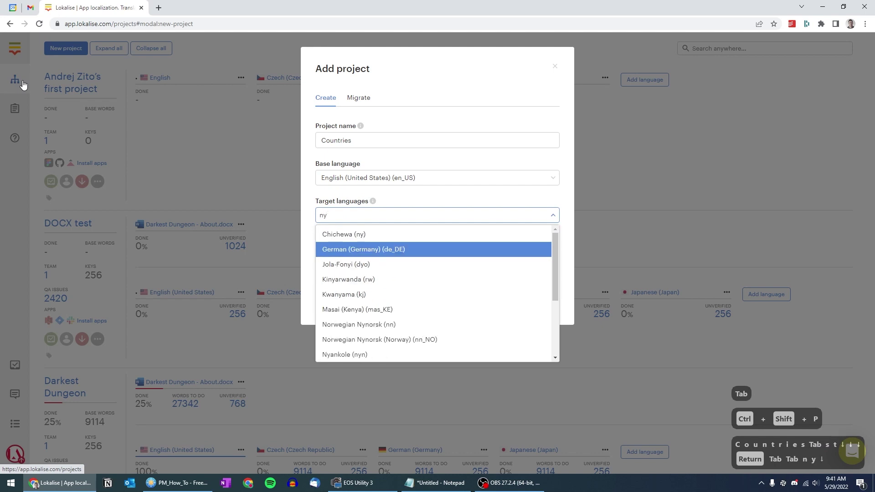
key("Return")
type("jp")
key("Down")
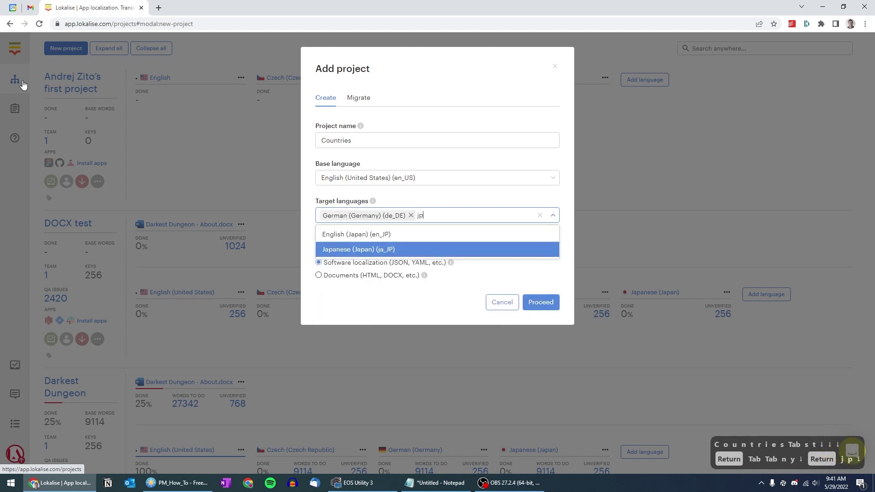
key("Return")
type("ch (Cz")
key("Down")
key("Return")
key("ctrl+Return")
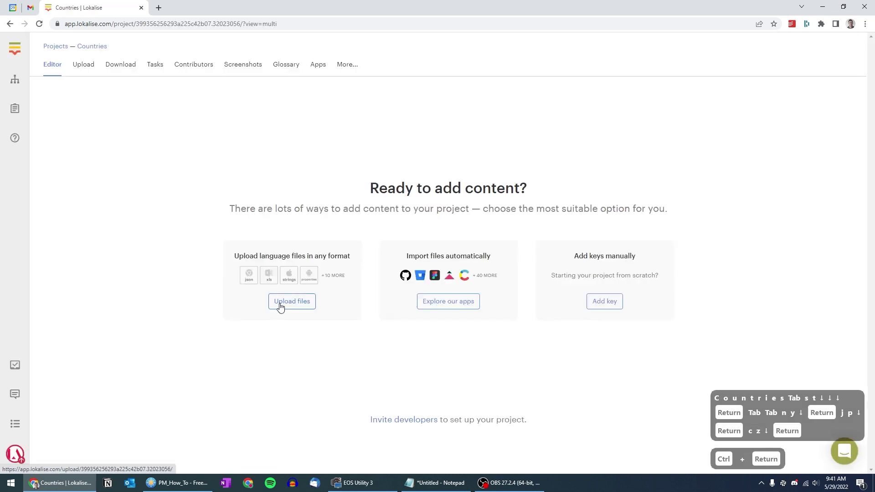
Add countries.json from the PM_How_To folder to the Countries project's file upload
left_click(289, 305)
key("alt+Tab")
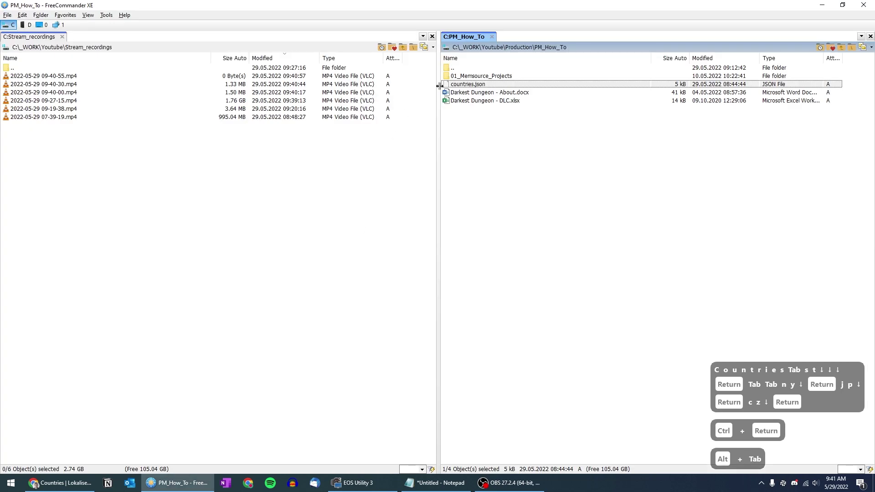
key("alt+Tab")
left_click_drag(576, 135, 273, 223)
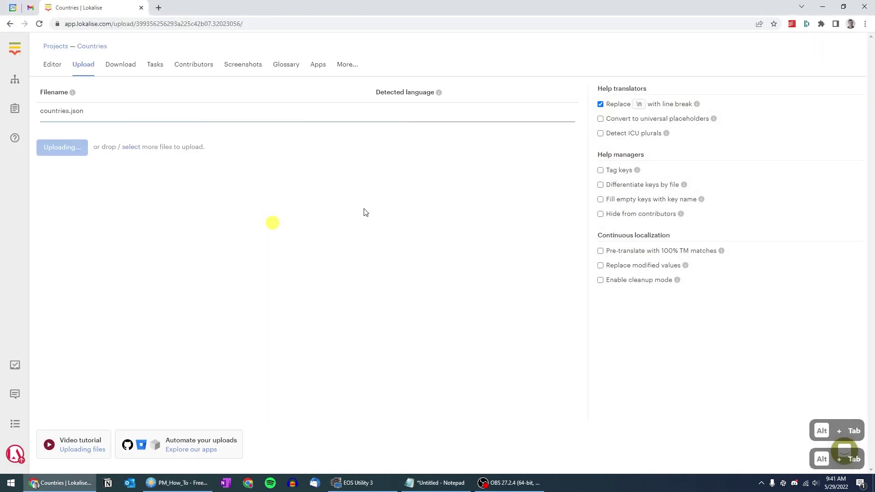
Import countries.json with English (United States) as its language and open the project's editor
left_click(417, 117)
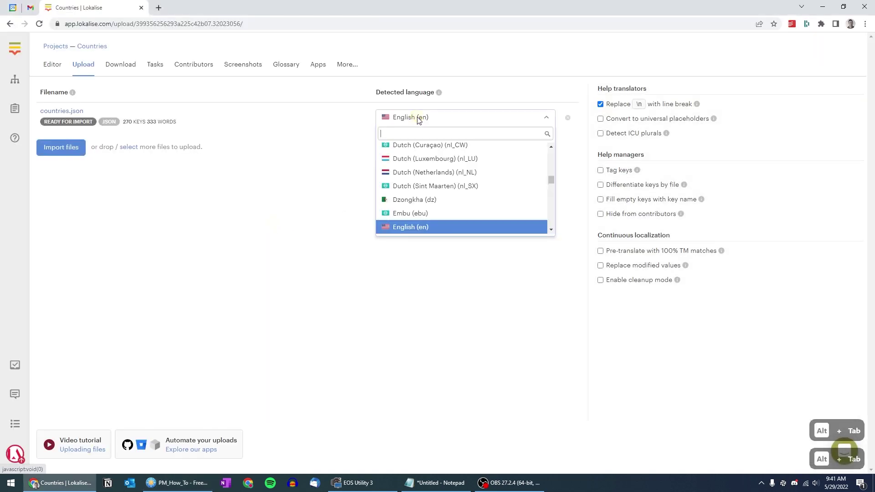
type("st")
key("Return")
key("Tab")
key("Return")
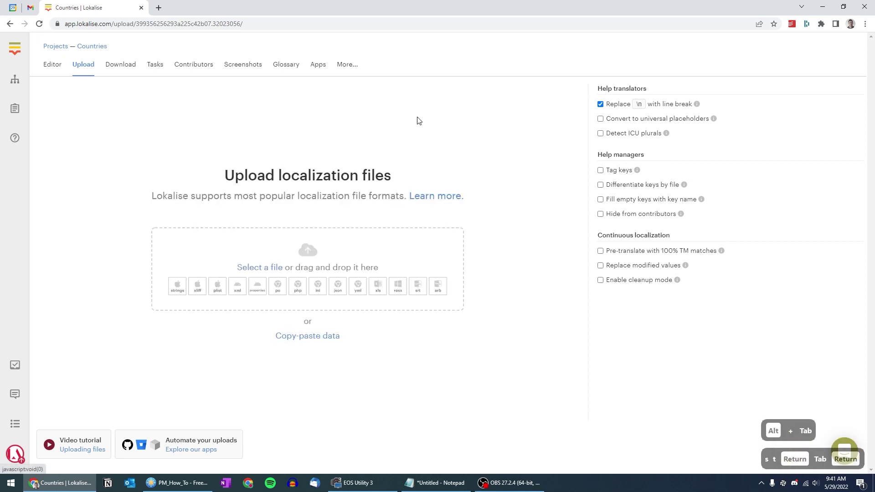
left_click(52, 65)
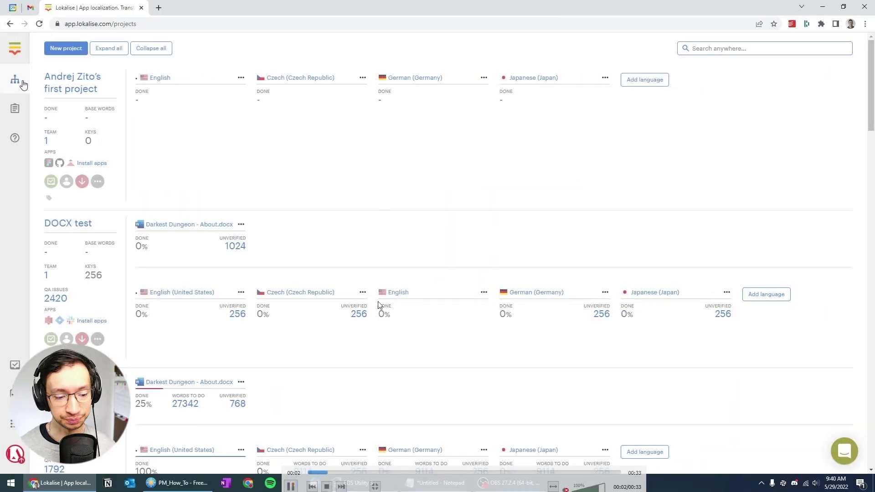
Review the recorded opening of the Add project form and switch back to Lokalise in the browser
key("Tab")
key("ctrl+shift+p")
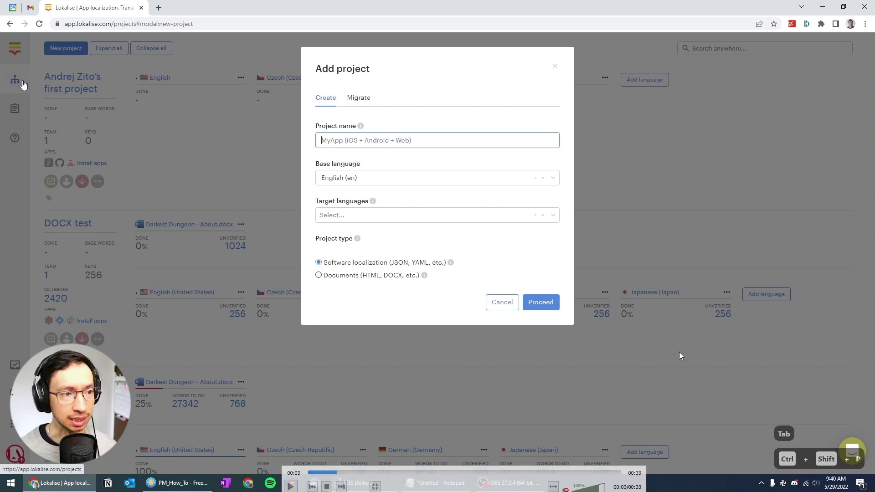
key("alt+Tab")
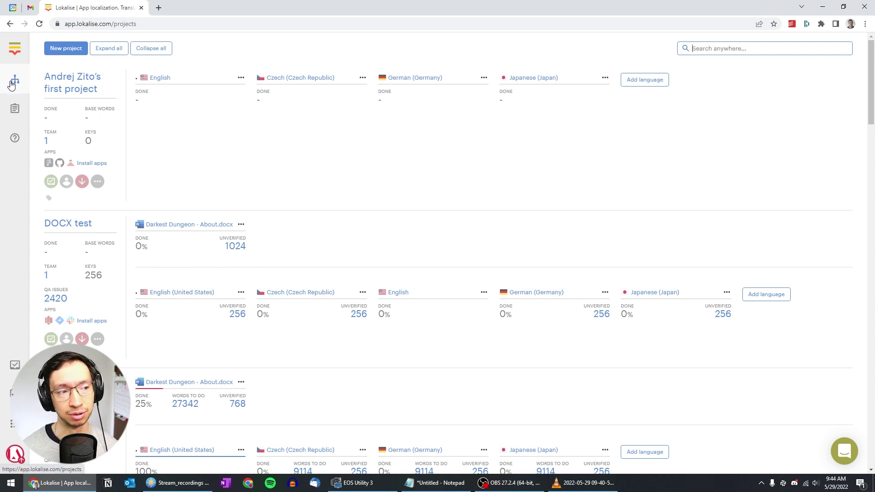
left_click(709, 50)
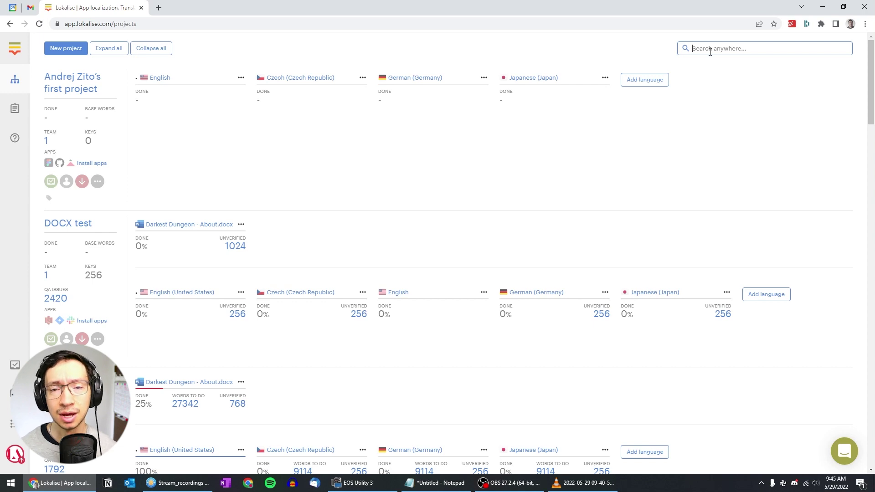
key("ctrl+shift+p")
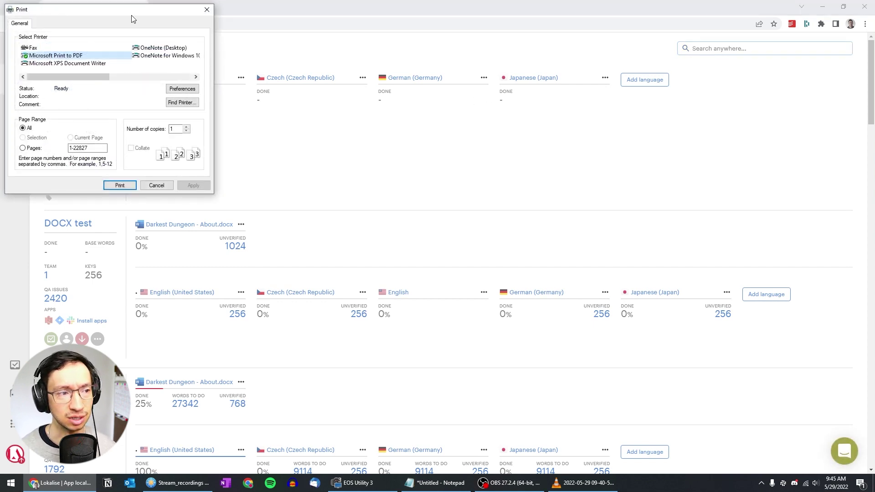
left_click_drag(126, 14, 242, 41)
left_click(319, 33)
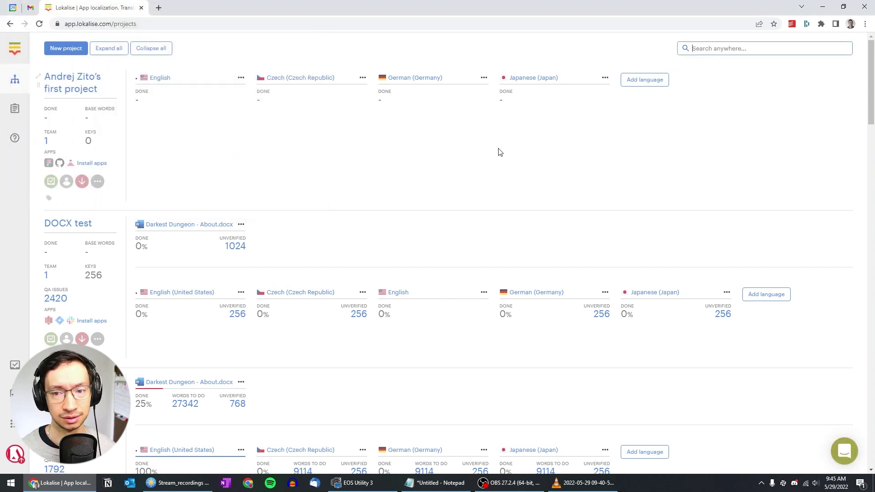
Move the focus out of the project search field and open the Add project form
key("Tab")
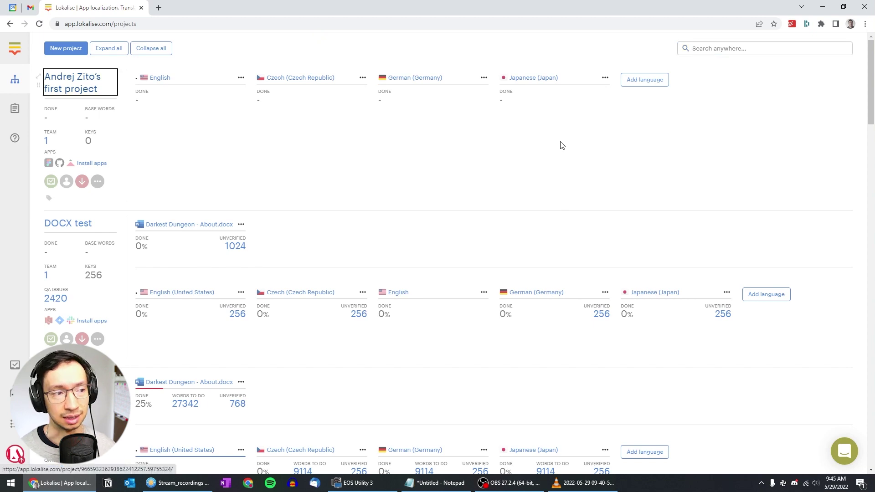
key("n")
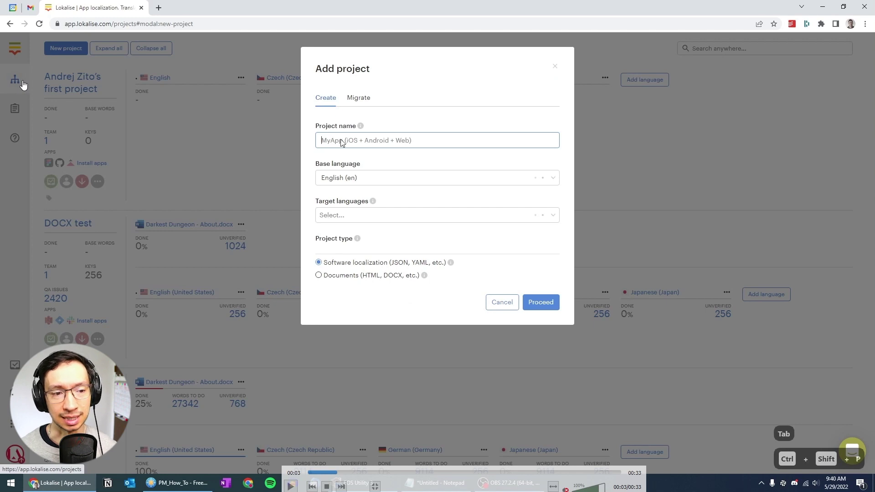
Replay the recording around the 00:04 mark to examine how the project name and base language fields are reached
type("Coun")
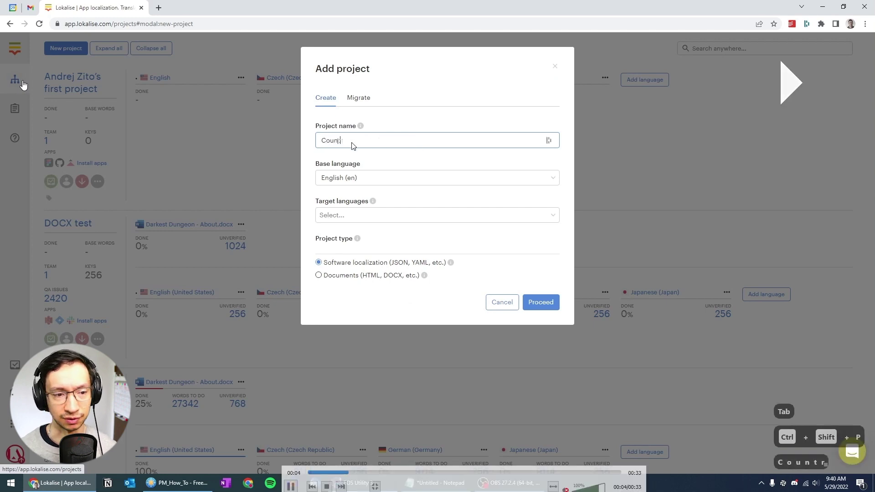
left_click(352, 146)
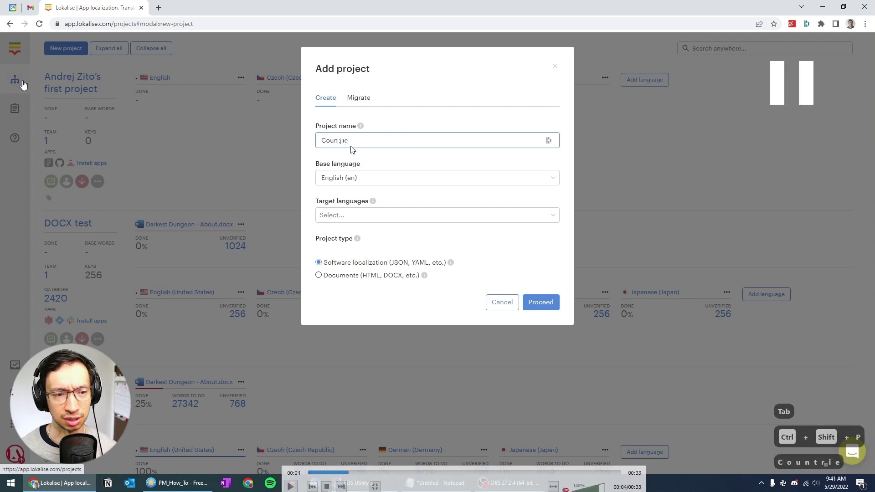
left_click(349, 473)
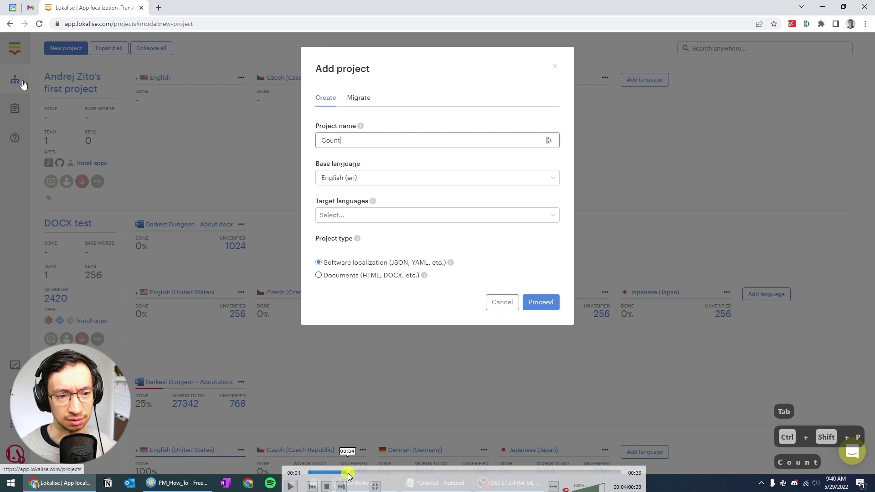
left_click(384, 335)
left_click(382, 200)
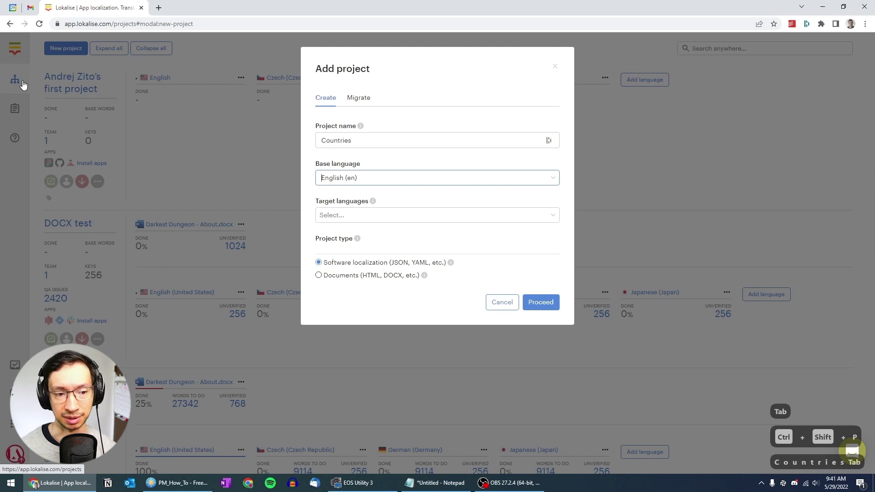
left_click(406, 223)
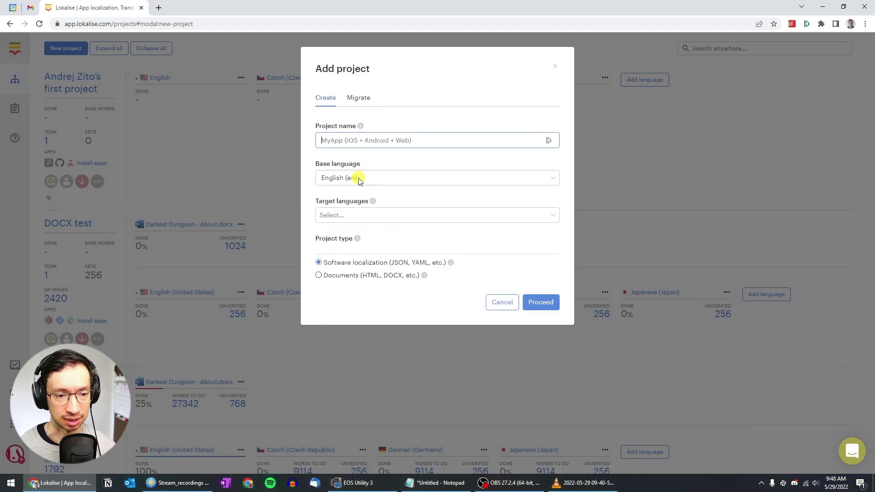
Filter the base languages by "eng" and examine the available English variants
left_click(360, 181)
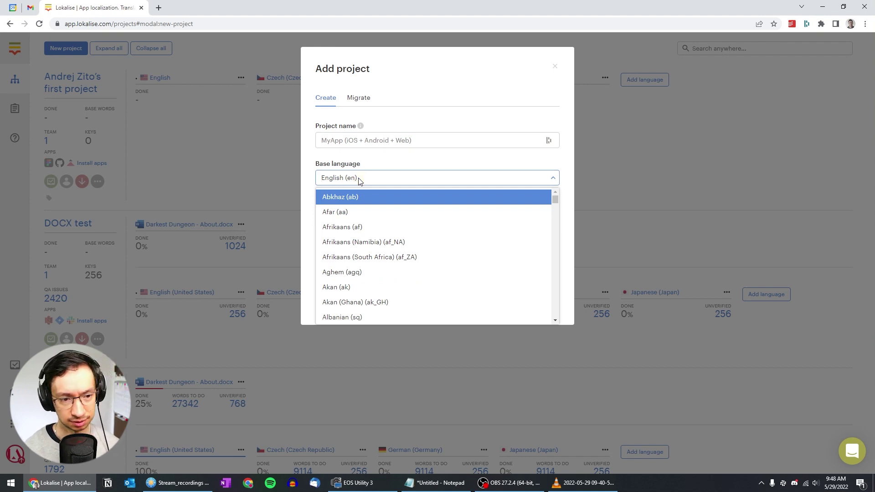
type("en")
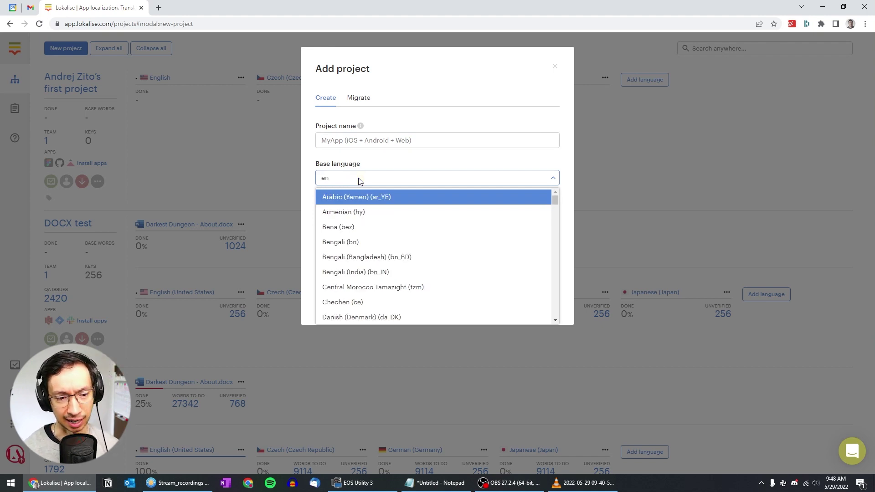
type("g")
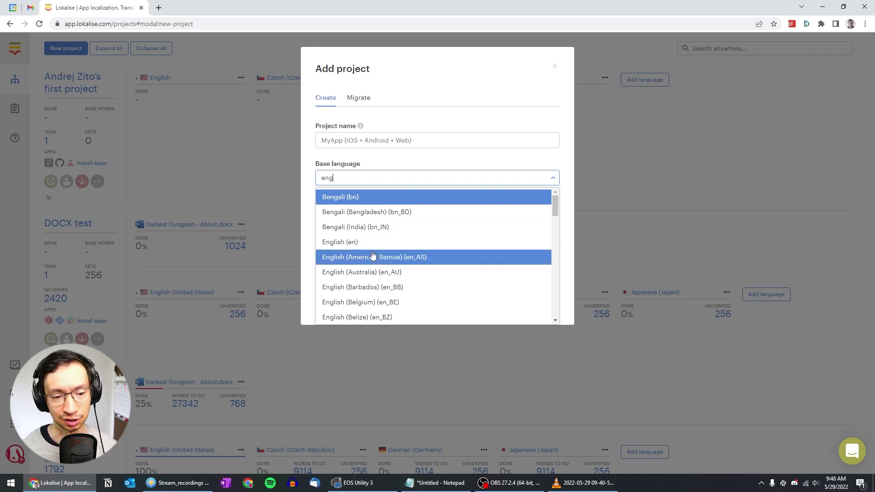
scroll(378, 262, "down", 2)
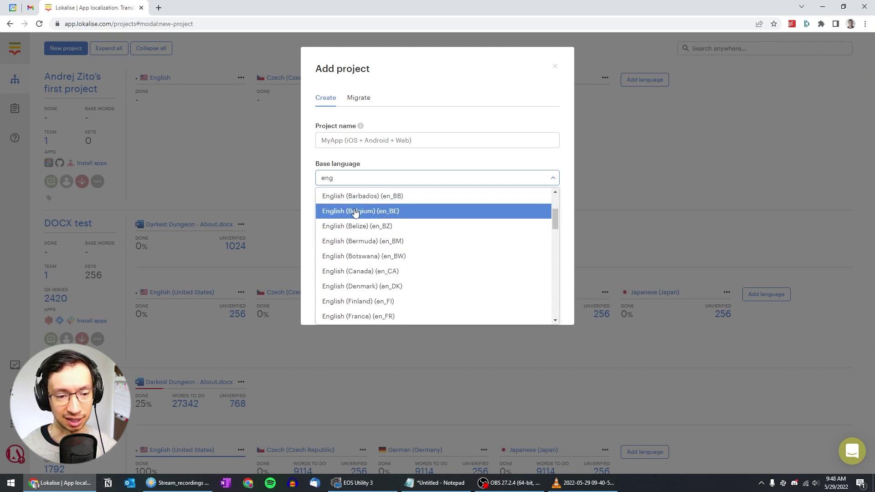
scroll(364, 258, "up", 2)
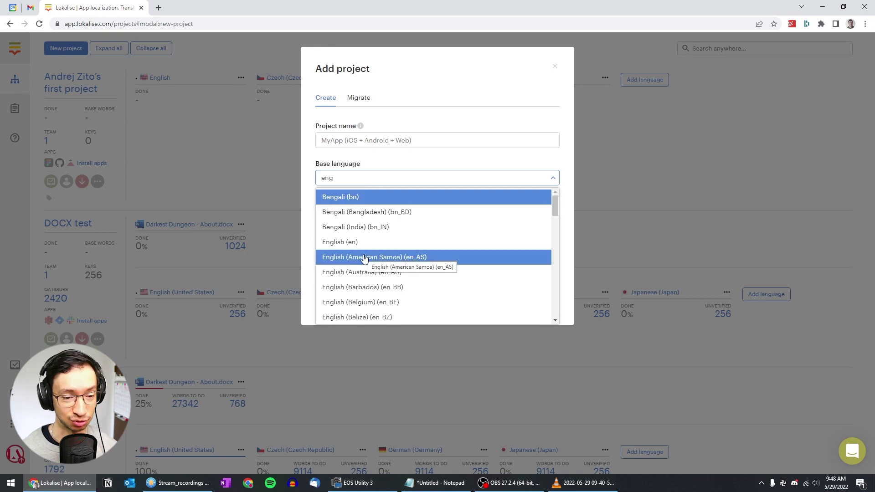
scroll(365, 259, "down", 1)
scroll(364, 259, "down", 15)
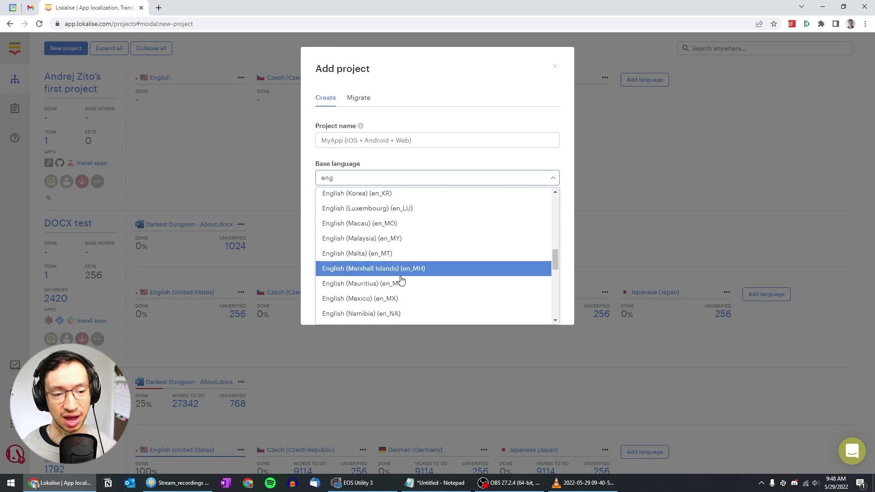
scroll(409, 287, "down", 2)
scroll(409, 288, "down", 2)
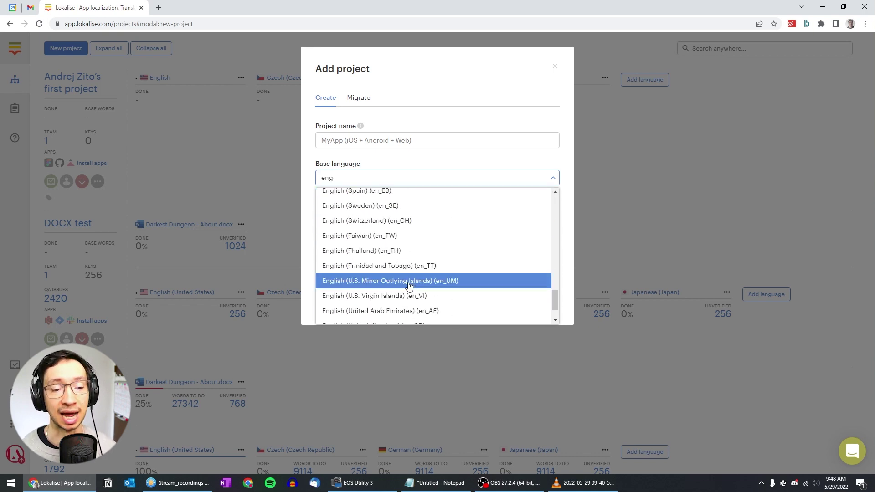
scroll(409, 284, "down", 1)
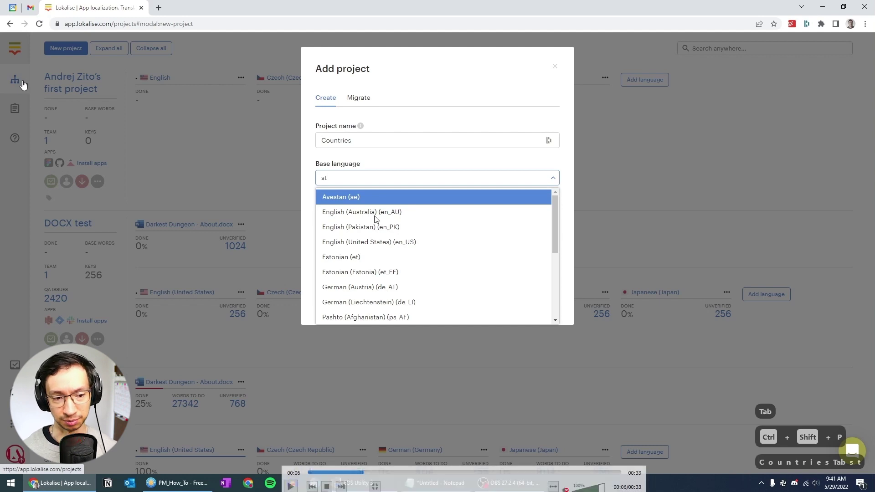
Replay the recorded selection of English (United States) (en_US) as the base language
key("Down")
key("Down")
key("Down")
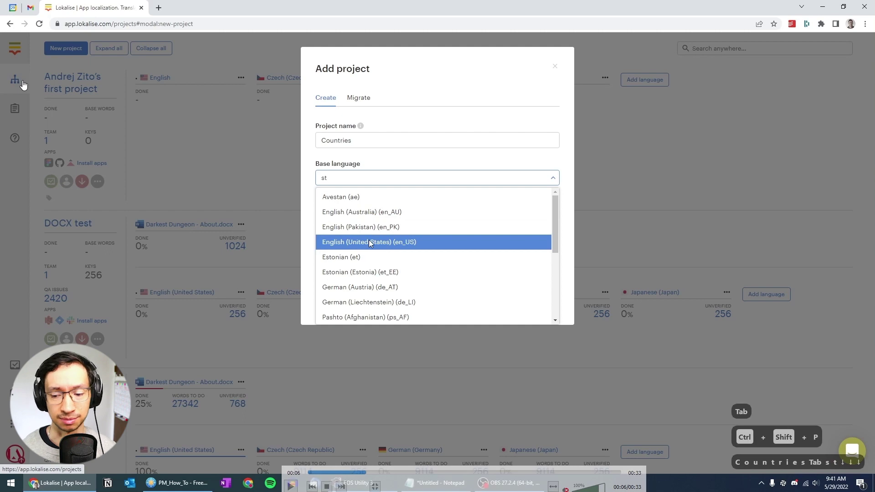
key("space")
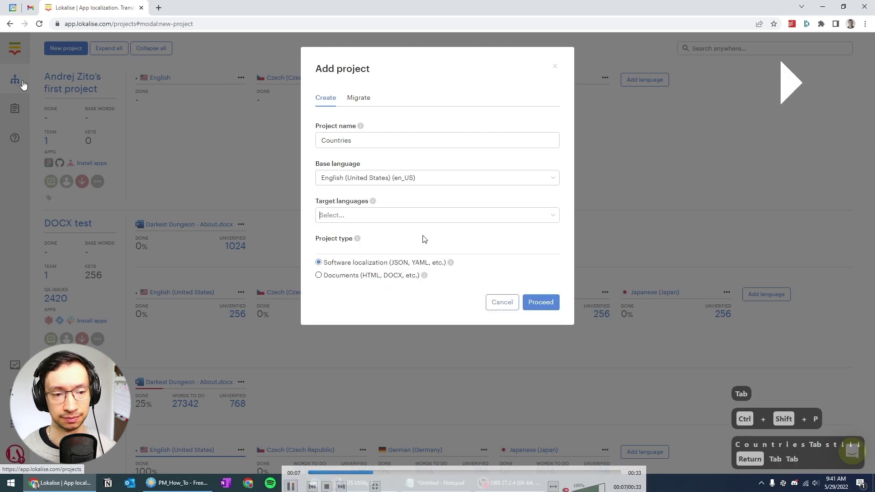
key("space")
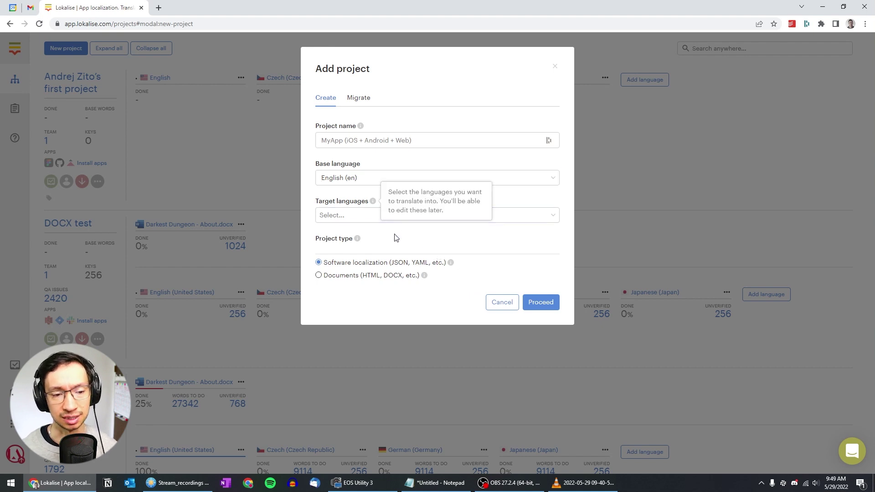
Examine the available target languages in the Add project form and filter them by "germ"
left_click(366, 201)
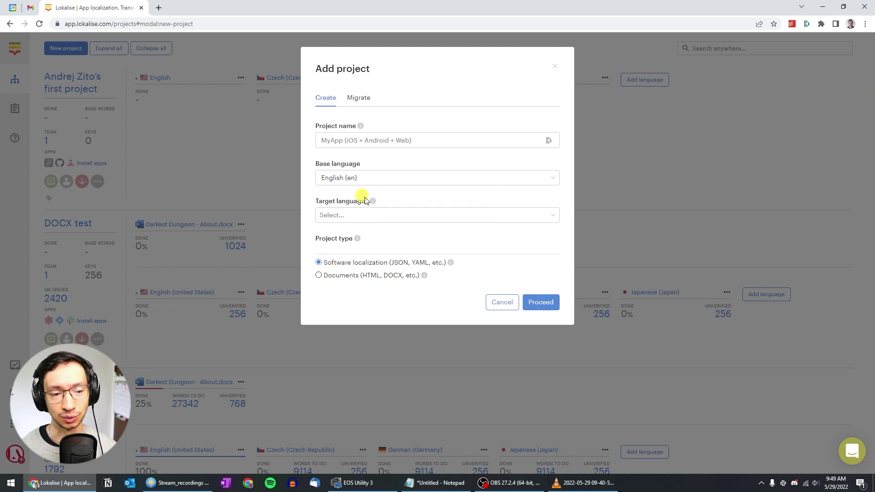
left_click(350, 218)
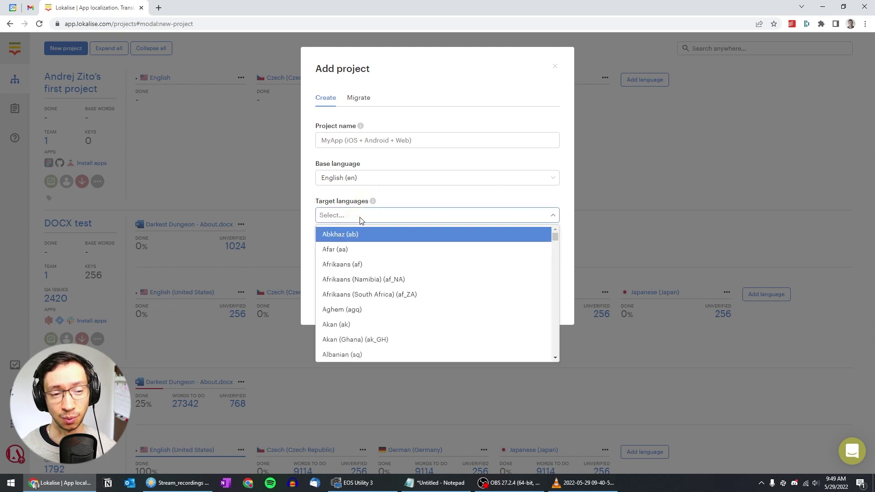
left_click(397, 204)
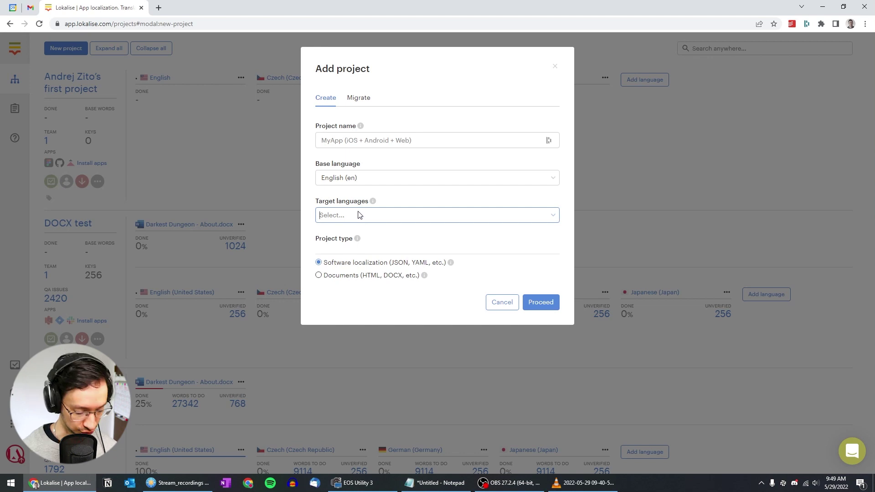
type("germ")
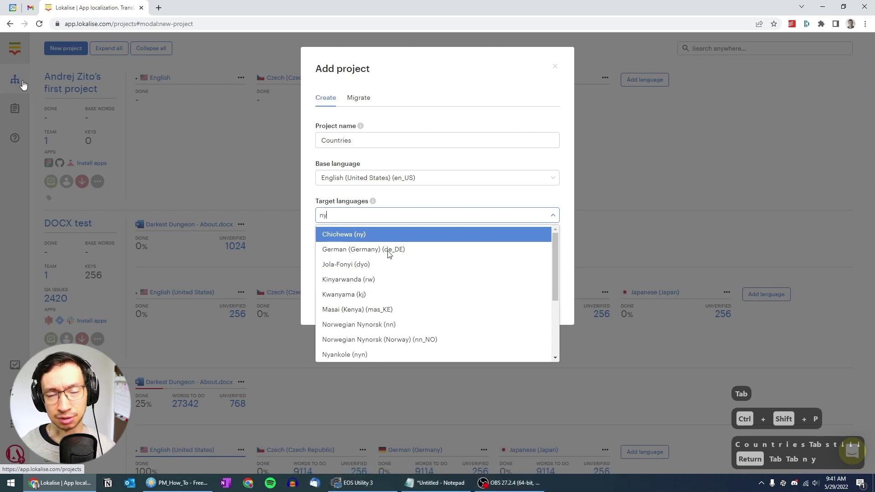
Add German (Germany) (de_DE), Japanese (Japan) (ja_JP) and Czech (Czech Republic) (cs_CZ) as the target languages
key("Down")
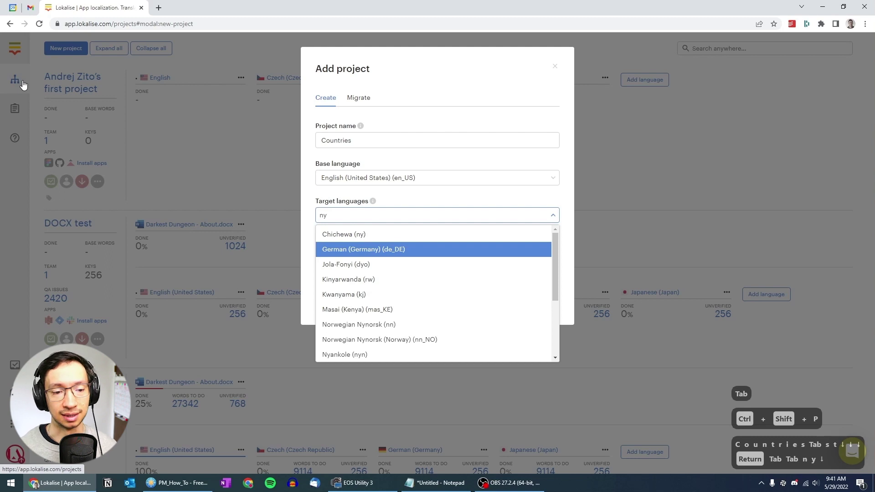
key("Return")
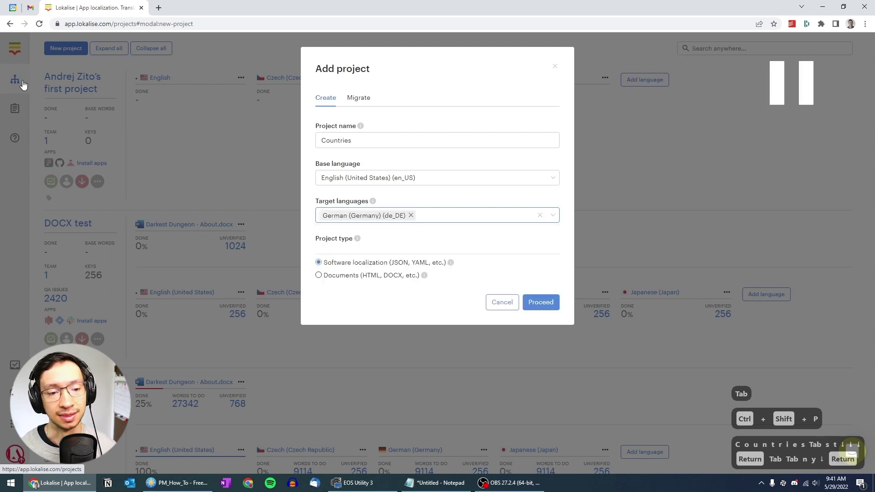
type("jp")
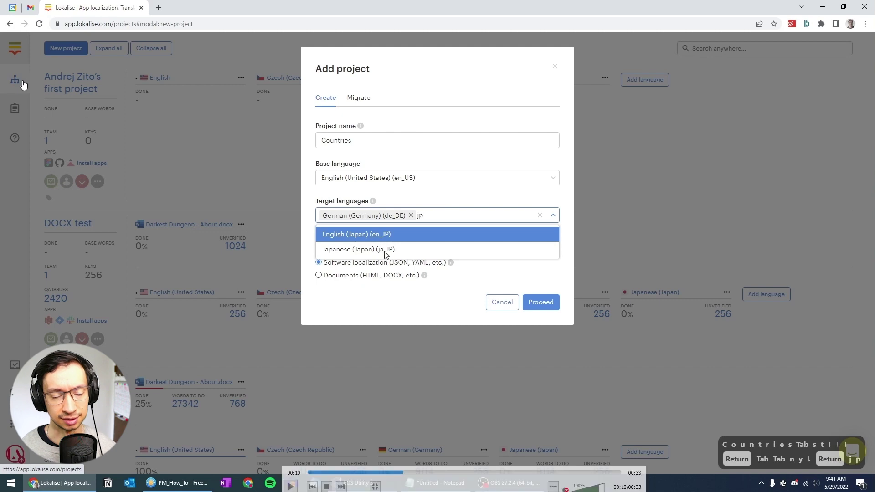
key("Down")
key("Return")
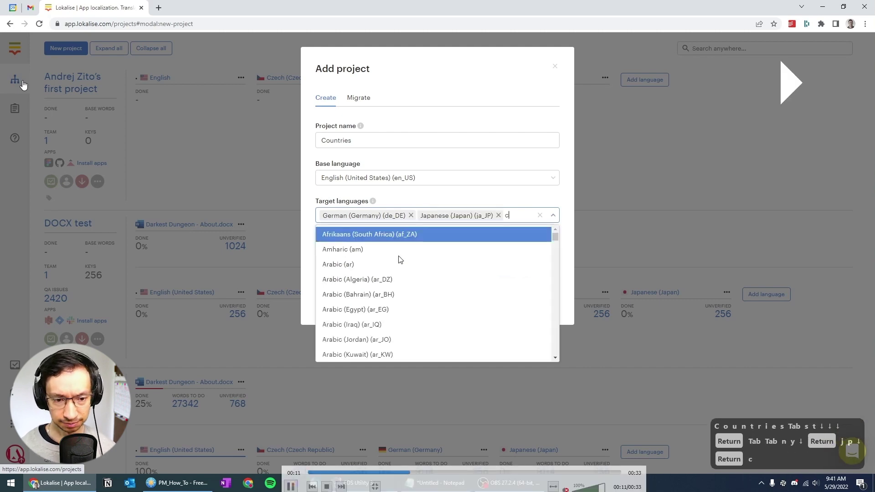
type("cz")
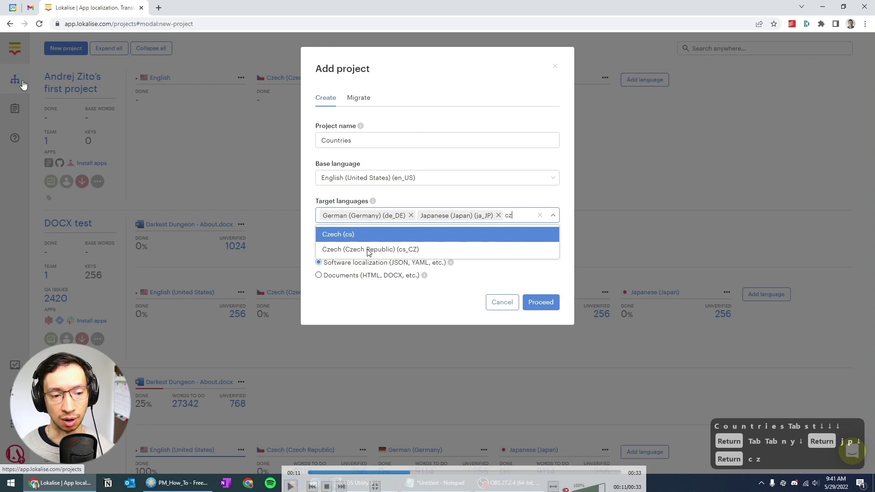
key("Down")
key("Return")
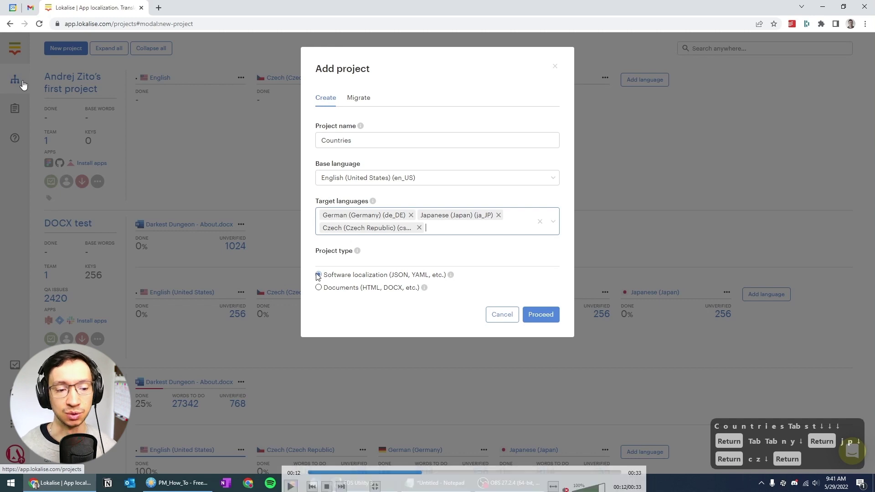
Play the recording through the creation of the Countries project up to its options for adding content
key("space")
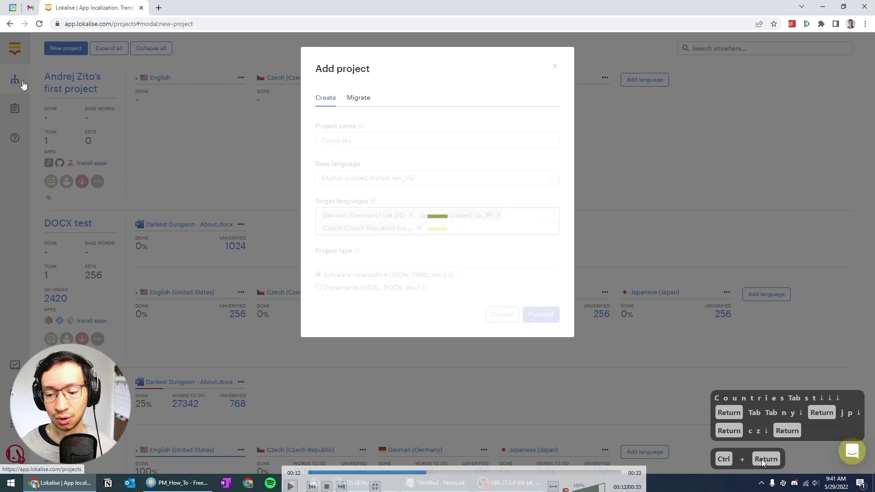
key("alt+Tab")
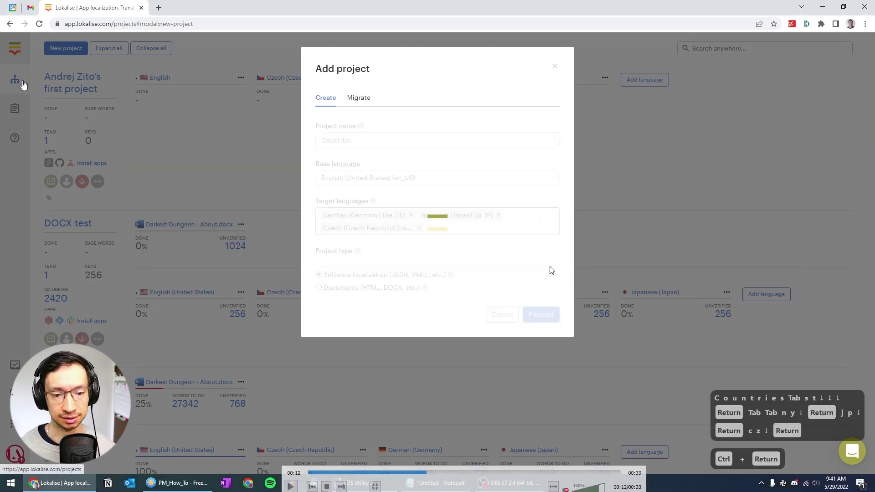
key("space")
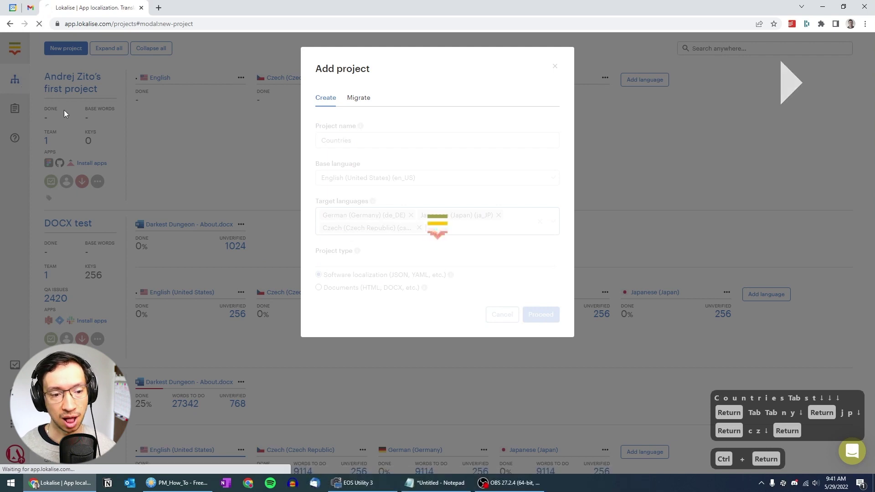
key("space")
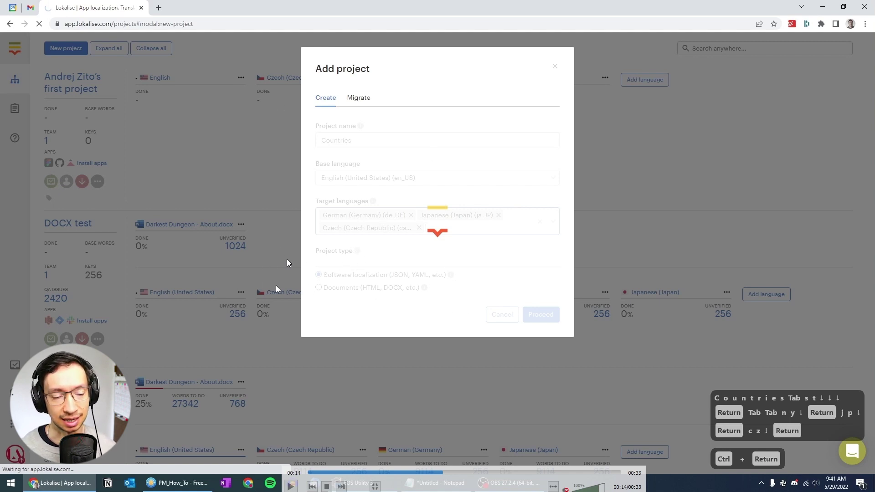
key("space")
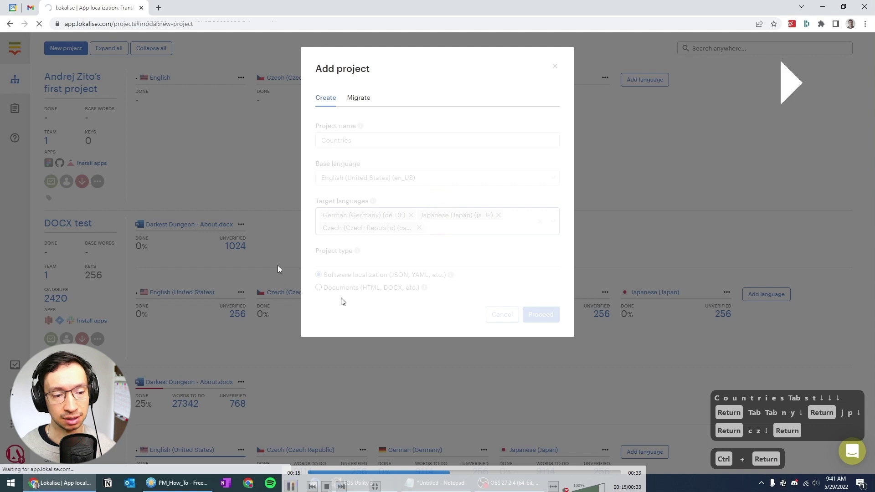
key("space")
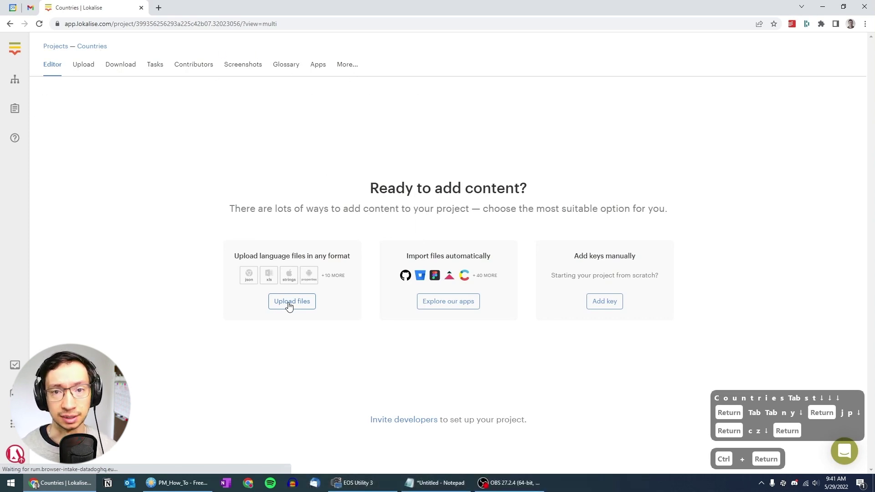
Switch to FreeCommander and transfer countries.json from the PM_How_To folder to the upload page of the Countries project in Lokalise
key("alt+Tab")
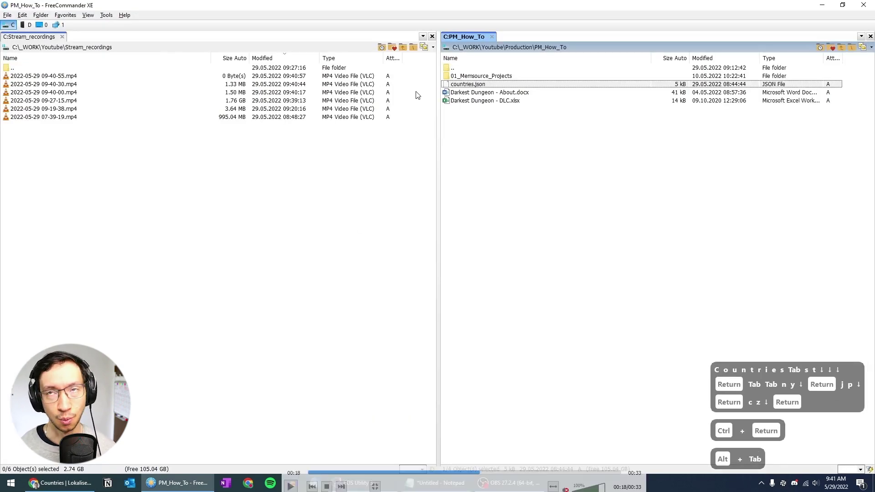
left_click(477, 476)
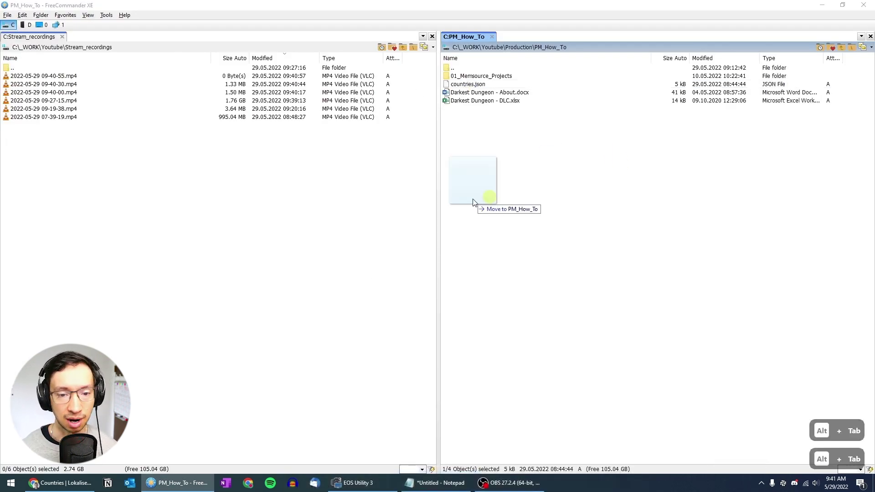
mouse_move(397, 269)
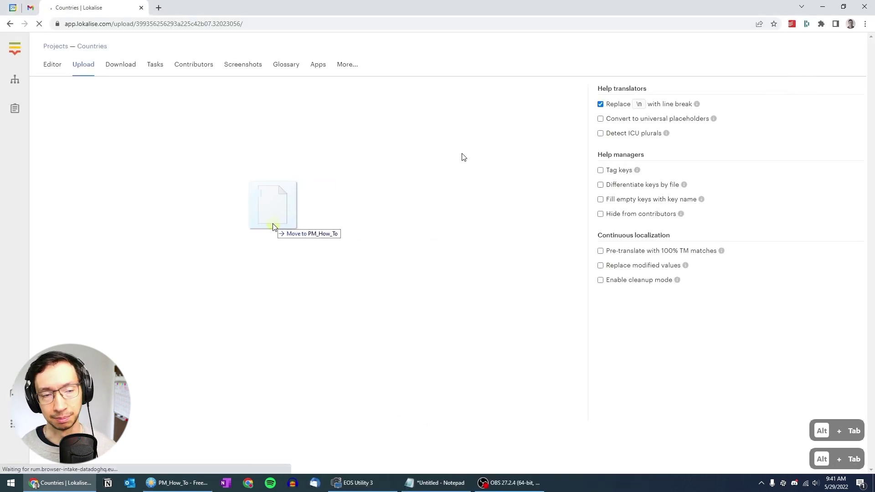
mouse_move(444, 173)
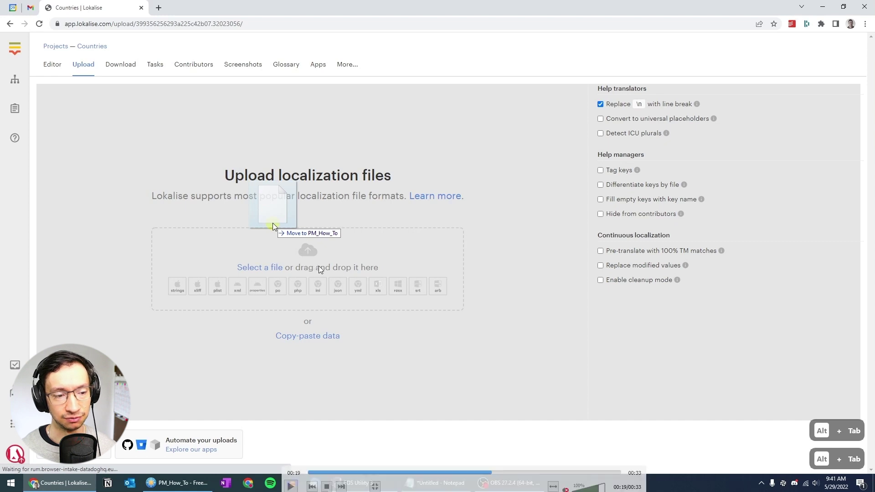
key("space")
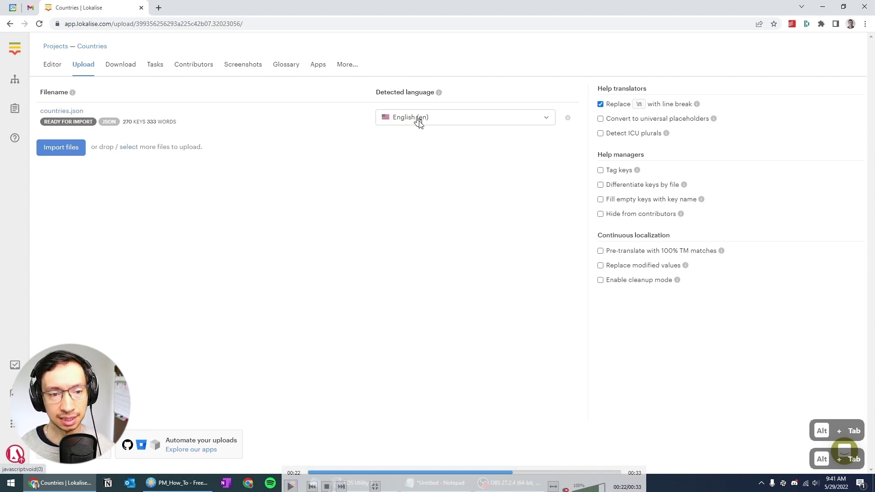
Set the detected language of countries.json to English (United States) (en_US), filtering the languages by "st"
left_click(418, 120)
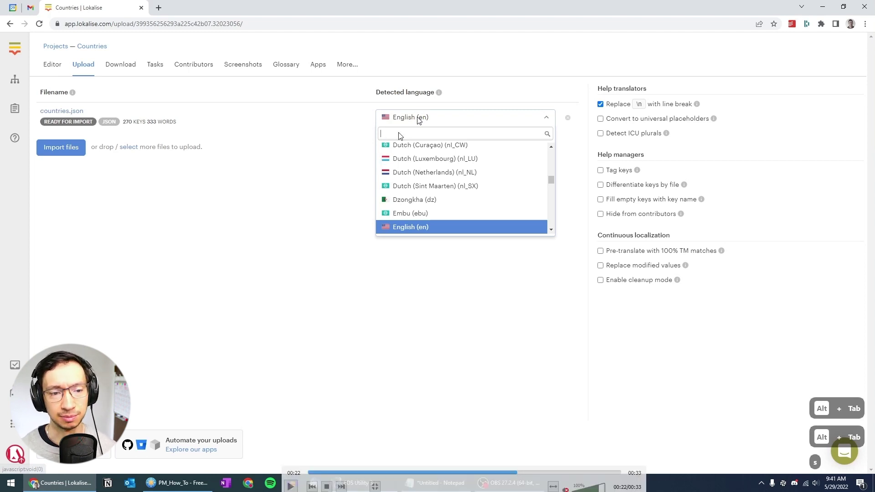
type("st")
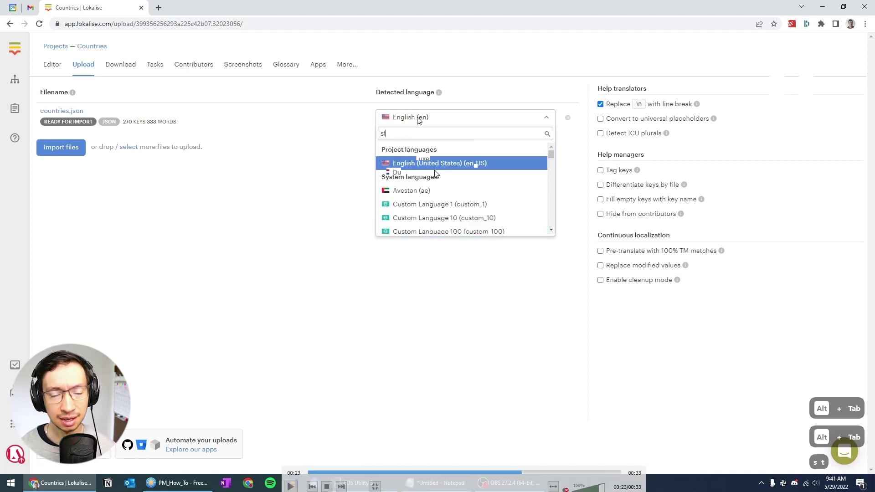
left_click(522, 472)
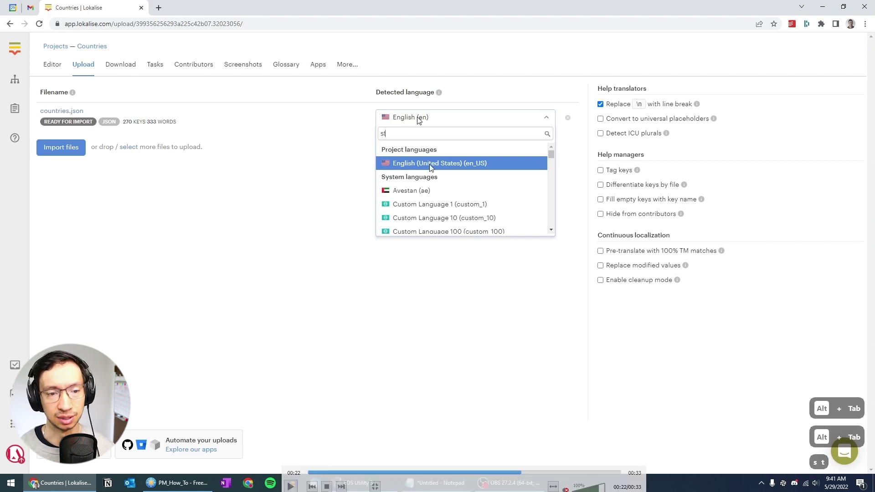
key("Return")
Import countries.json into the Countries project and open the project's editor
key("Tab")
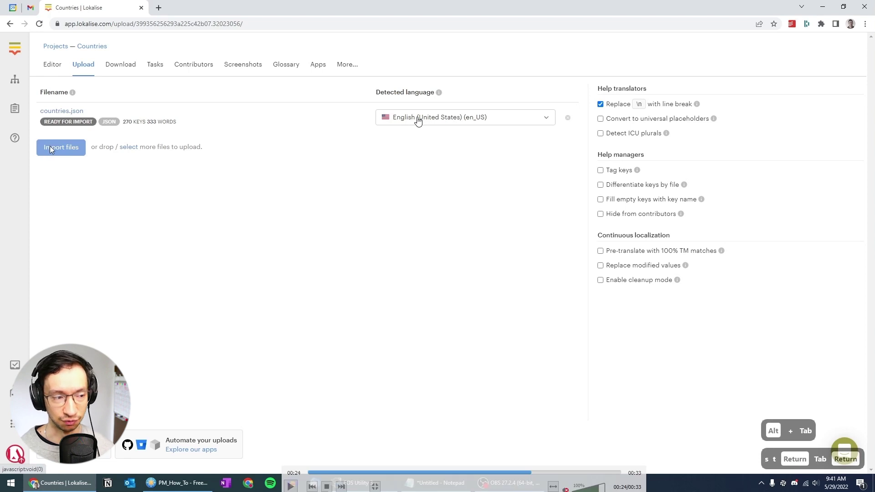
left_click(76, 153)
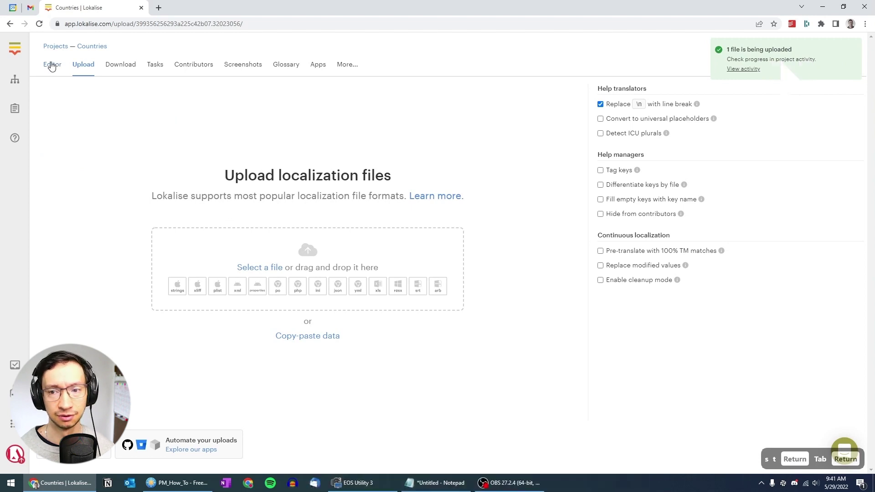
left_click(49, 65)
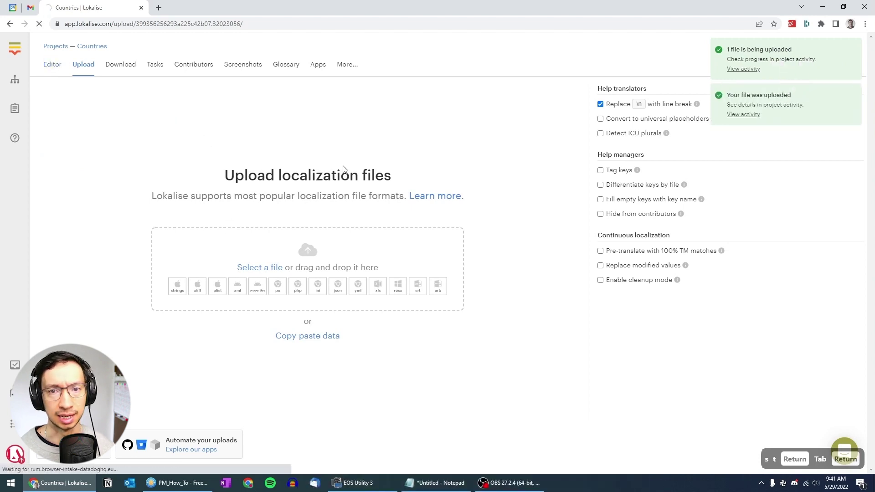